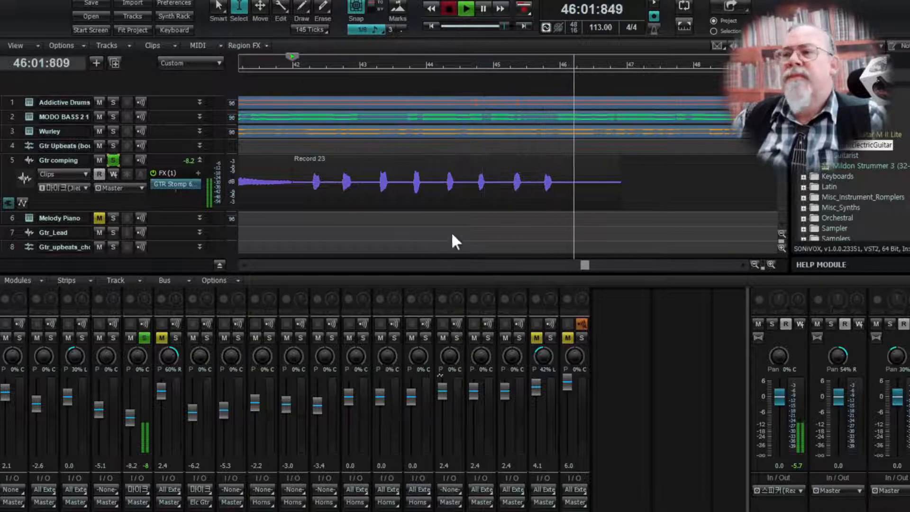
Stop playback and compare the Gtr comping hits with the beats at 42:02, 42:04, 43:02 and 43:04
key(space)
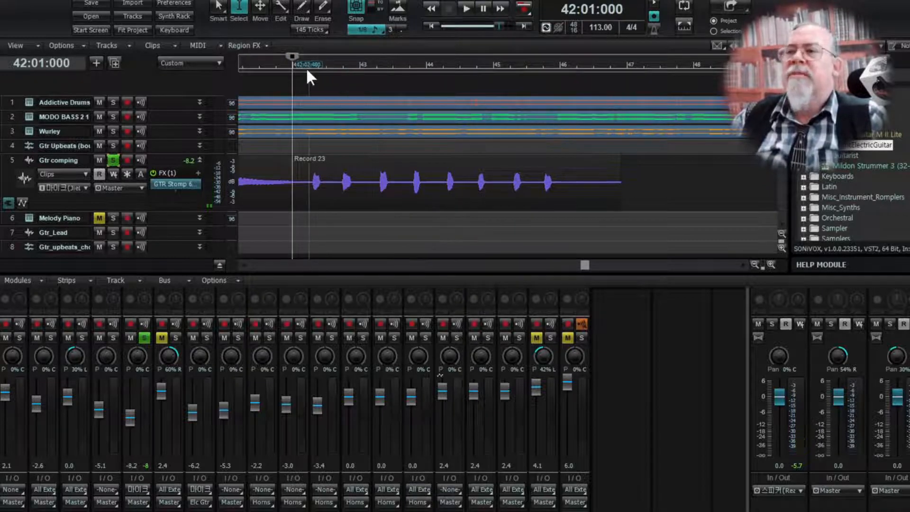
click(306, 67)
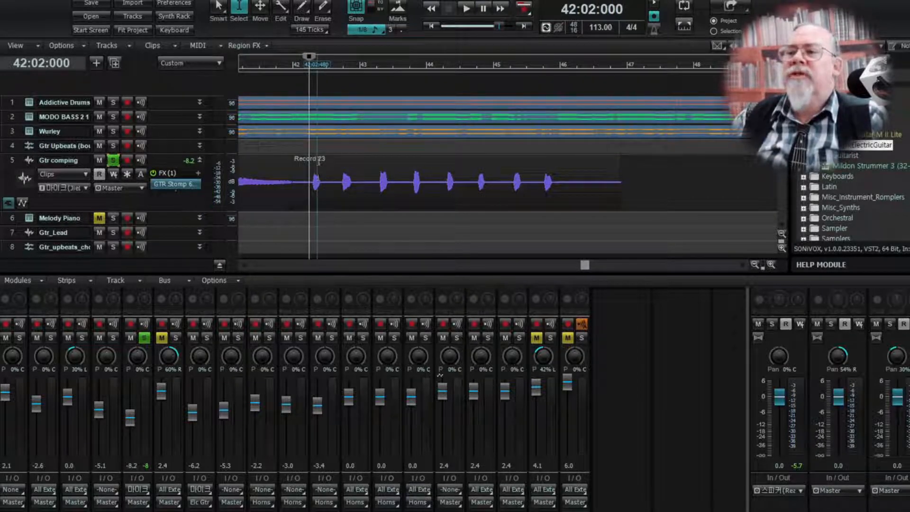
click(340, 69)
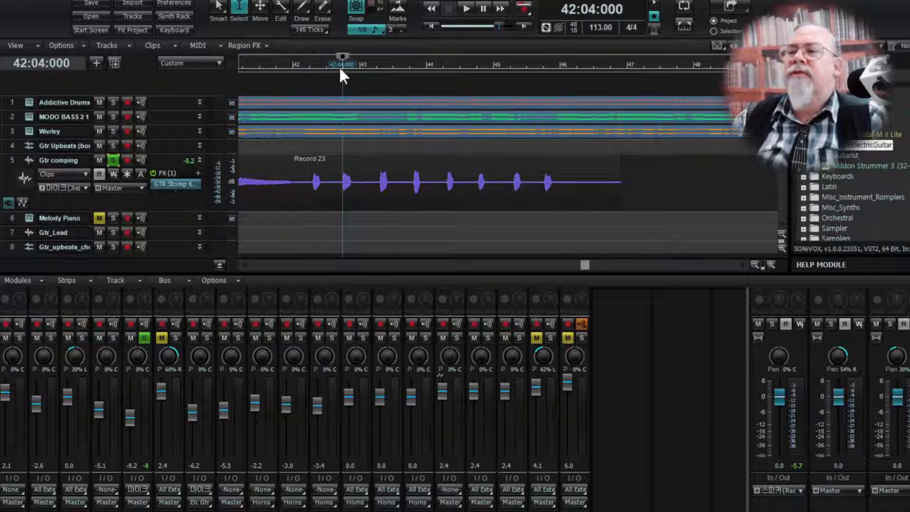
click(376, 66)
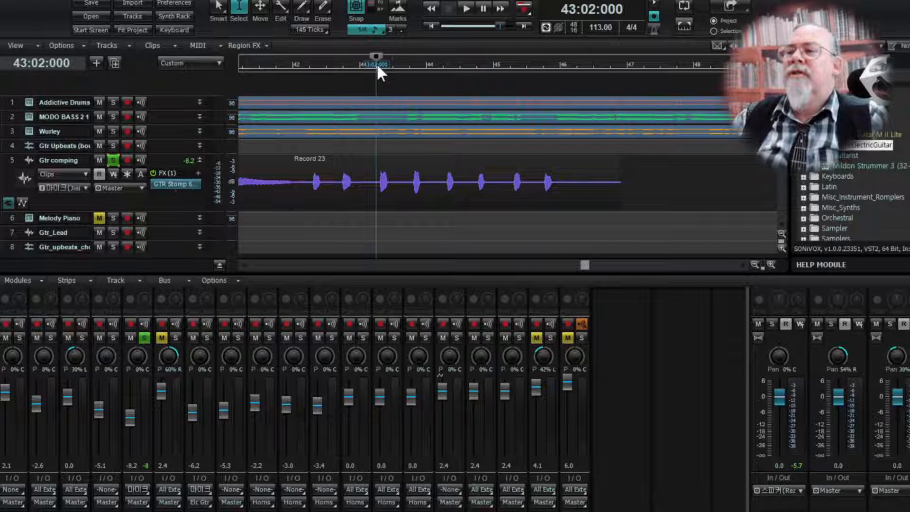
click(408, 62)
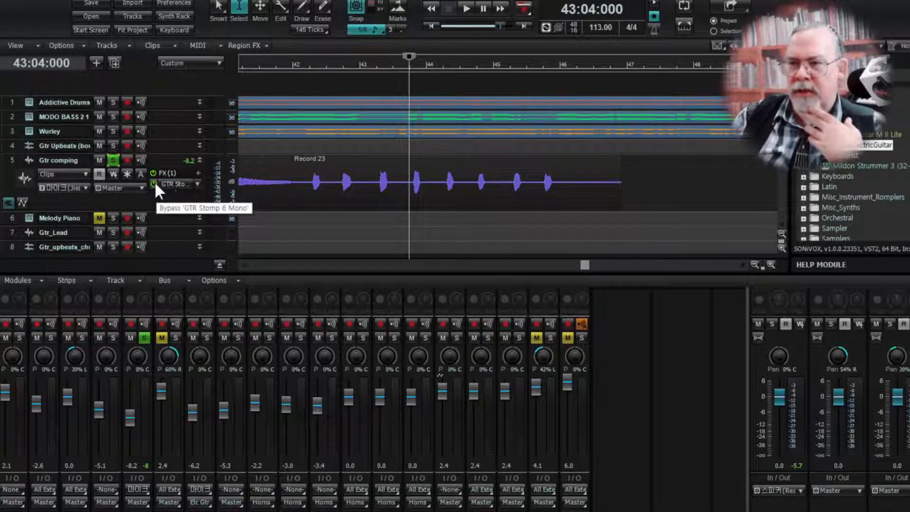
Unsolo the Gtr comping track and play the full mix from 42:01 with GTR Stomp 6 active
click(155, 183)
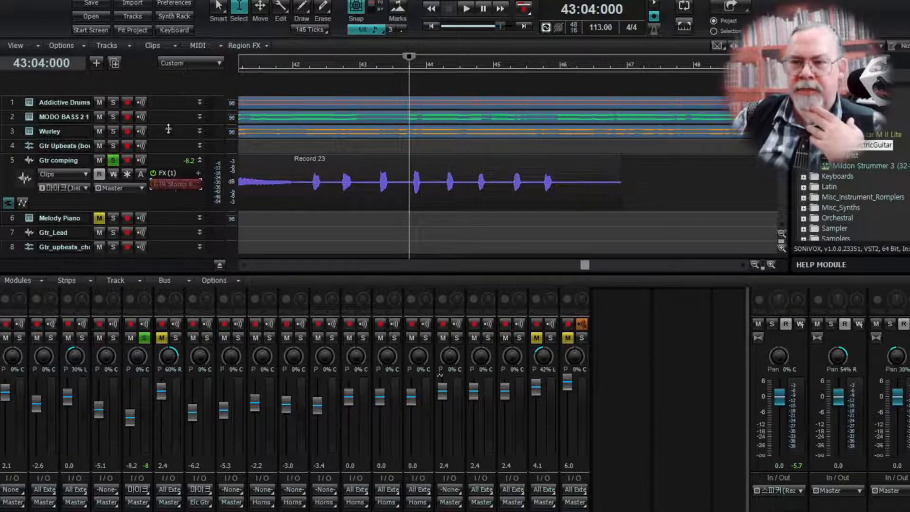
click(291, 66)
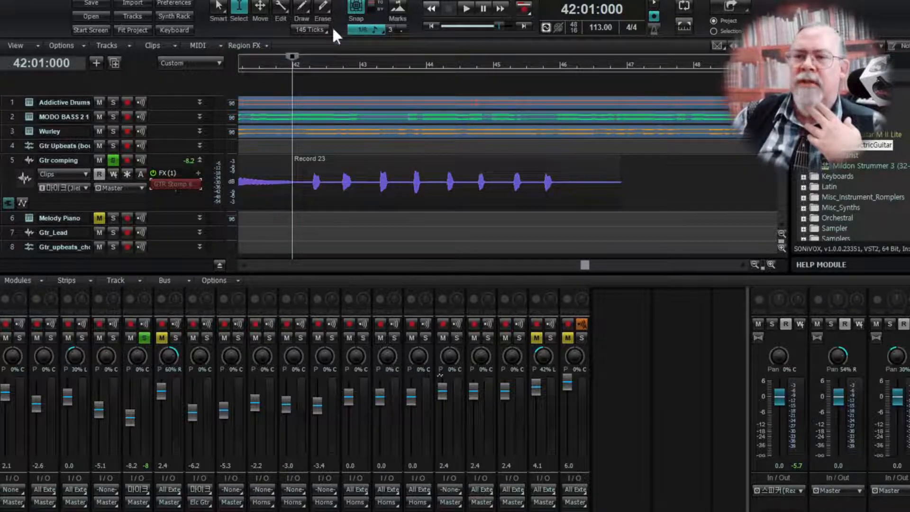
click(115, 158)
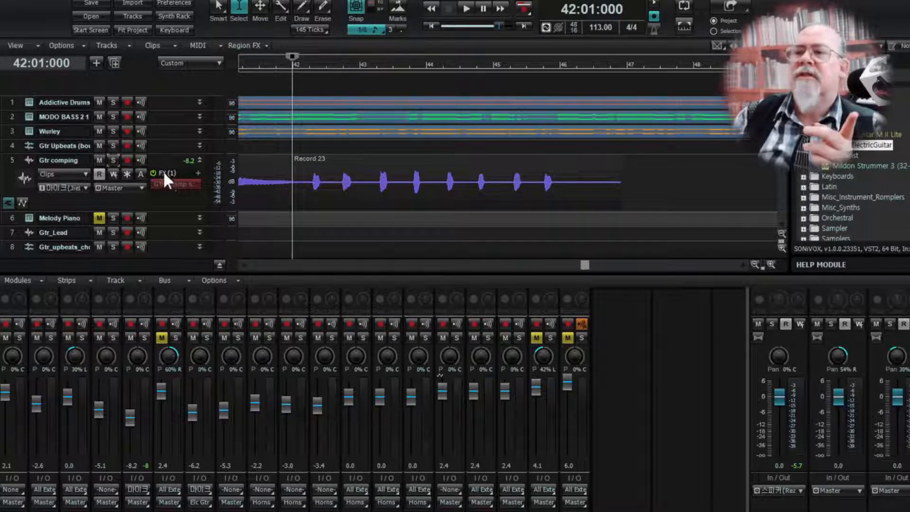
click(157, 183)
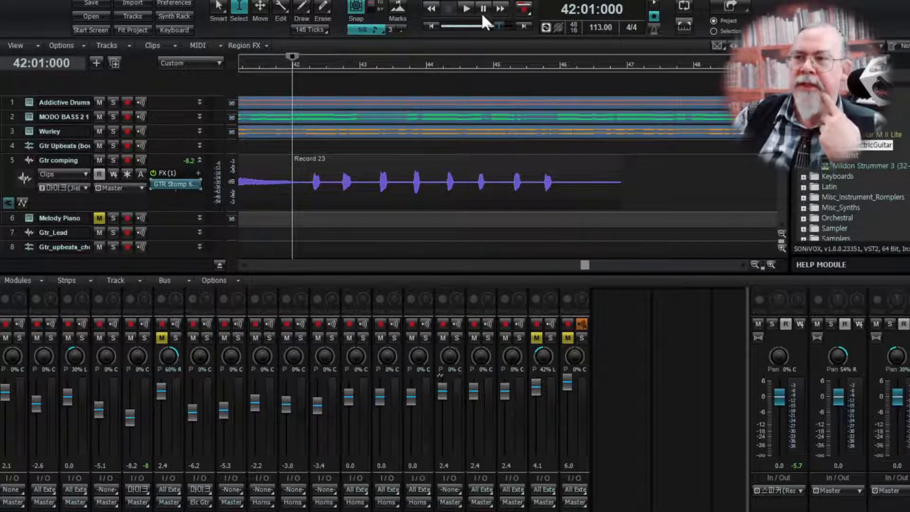
click(466, 8)
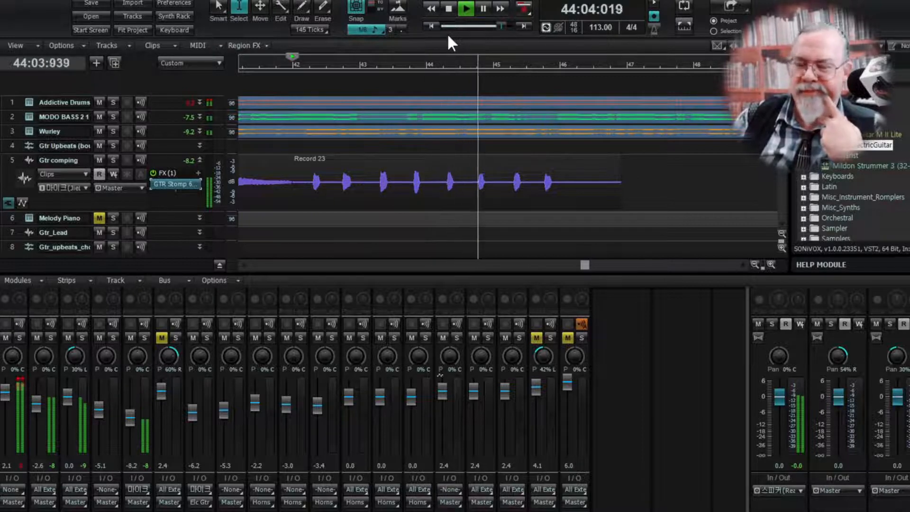
click(449, 9)
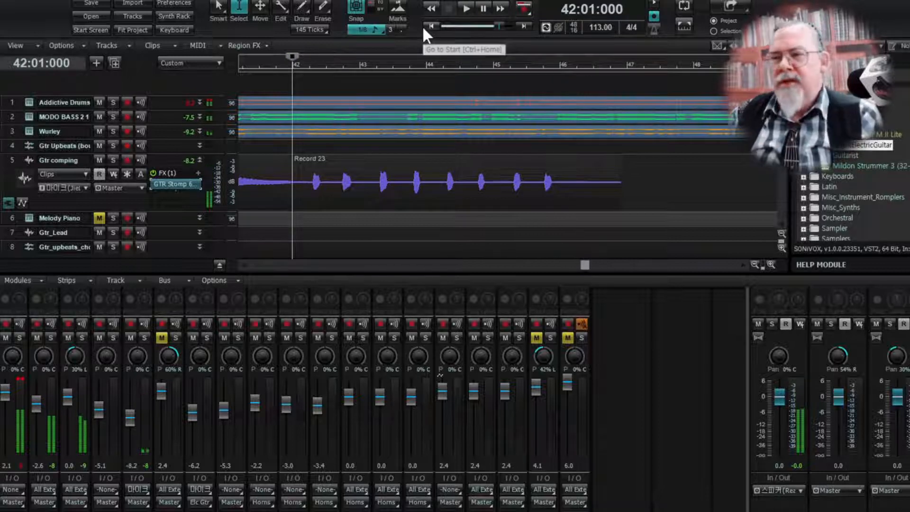
Bypass the GTR Stomp 6 effect on the Gtr comping track and mute that track
drag(152, 183, 178, 127)
click(100, 159)
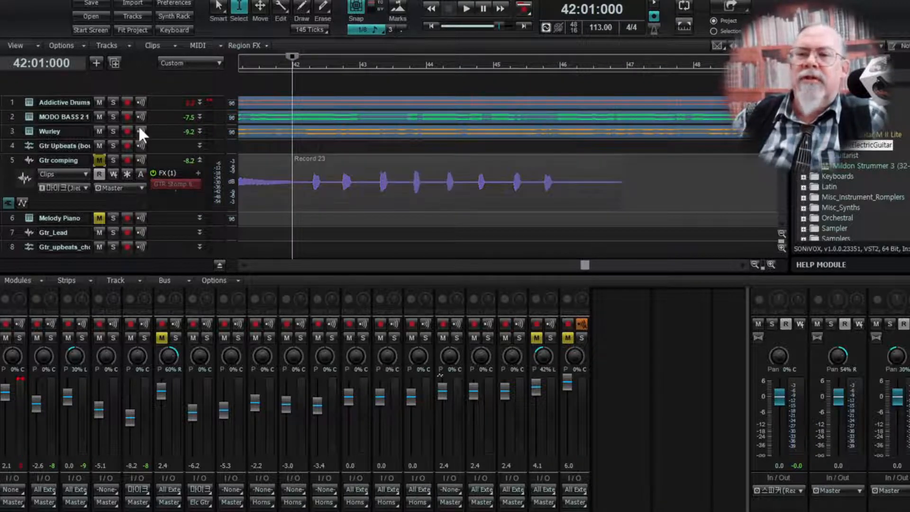
Add a BrightElectricGuitar instrument track after the last track, using the 05 Strat Easy preset with its delay off
scroll(169, 158, down, 6)
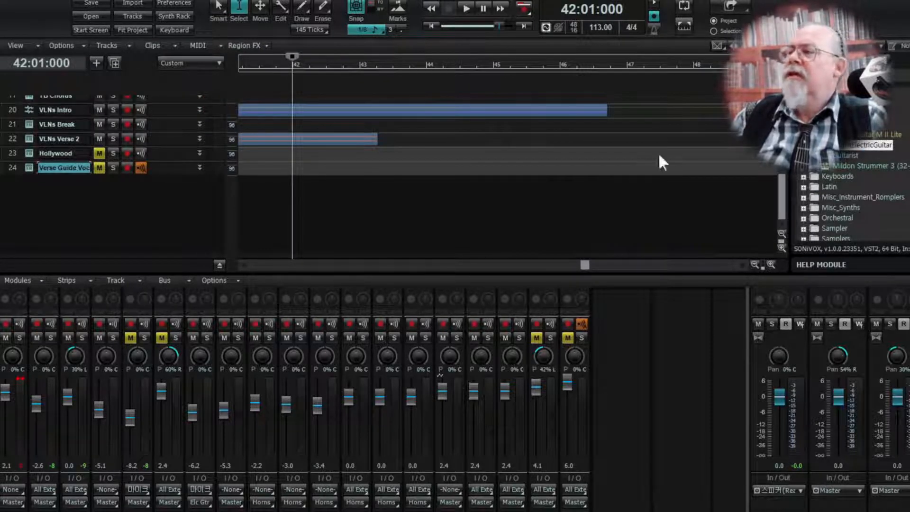
drag(663, 161, 95, 207)
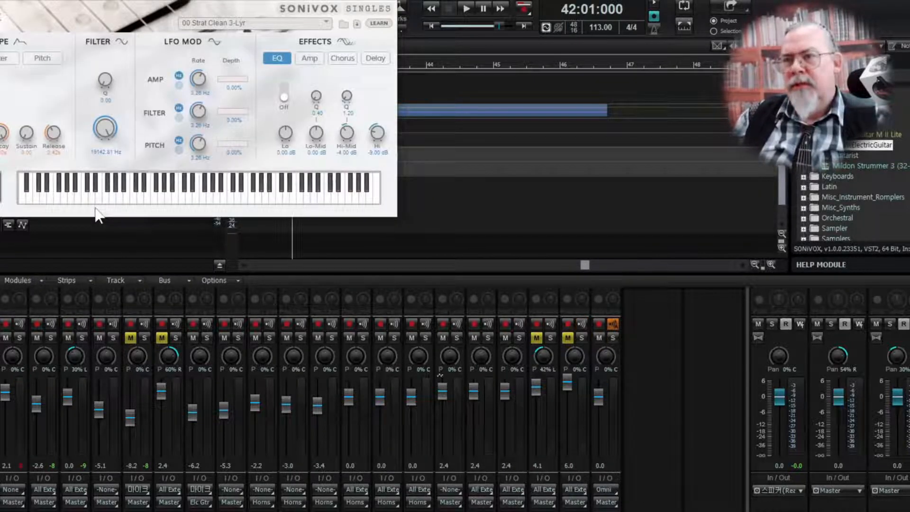
click(326, 24)
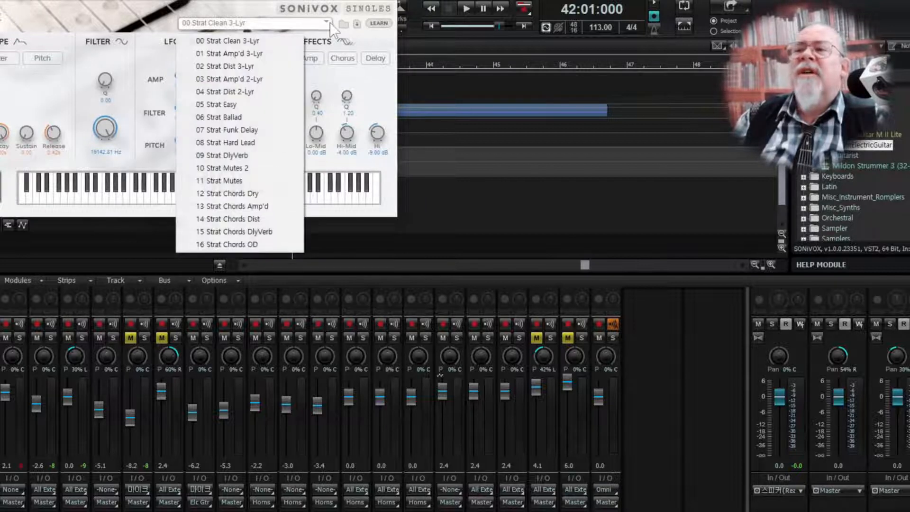
click(265, 107)
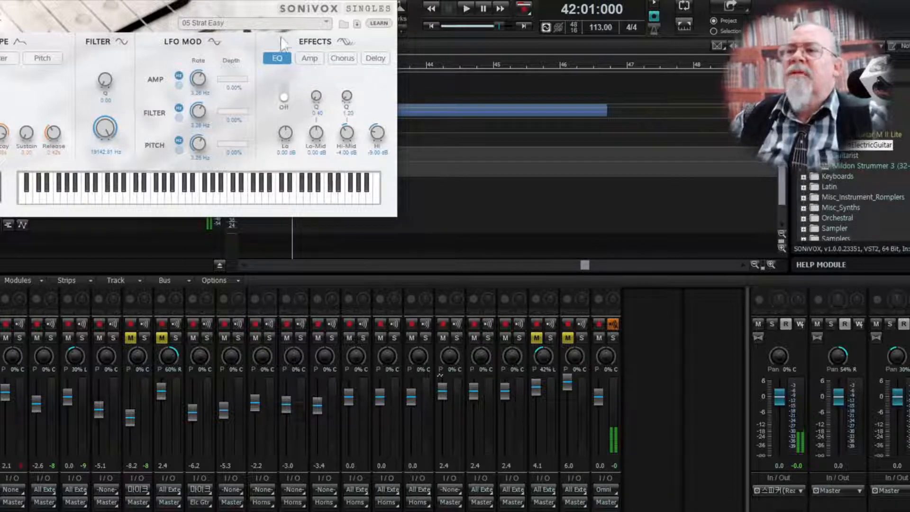
click(376, 58)
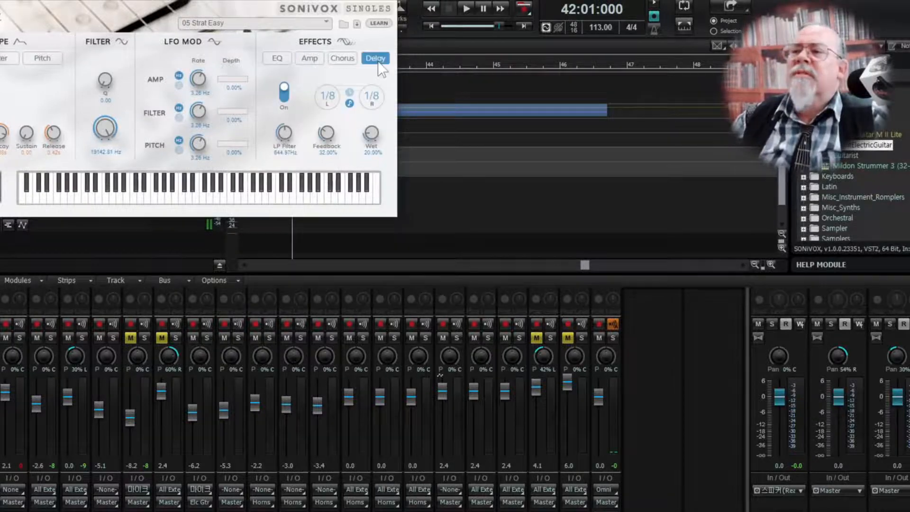
click(284, 95)
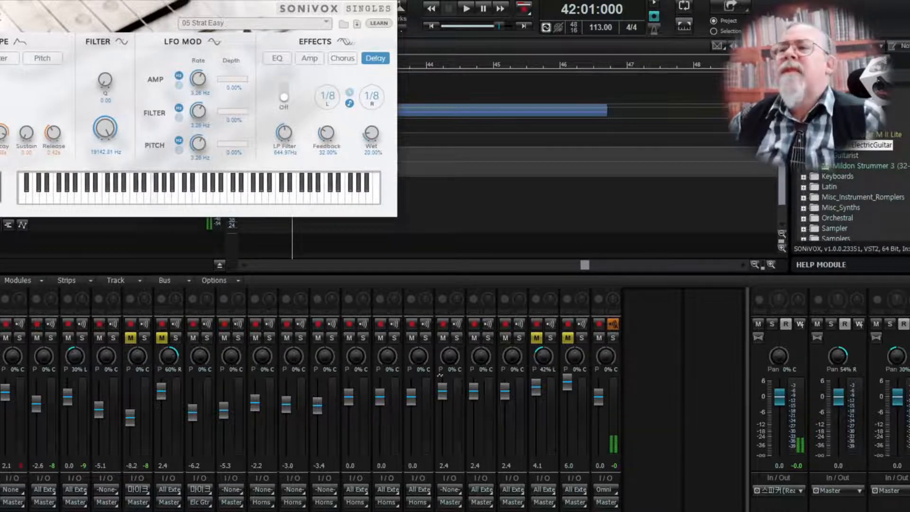
key(ctrl+F4)
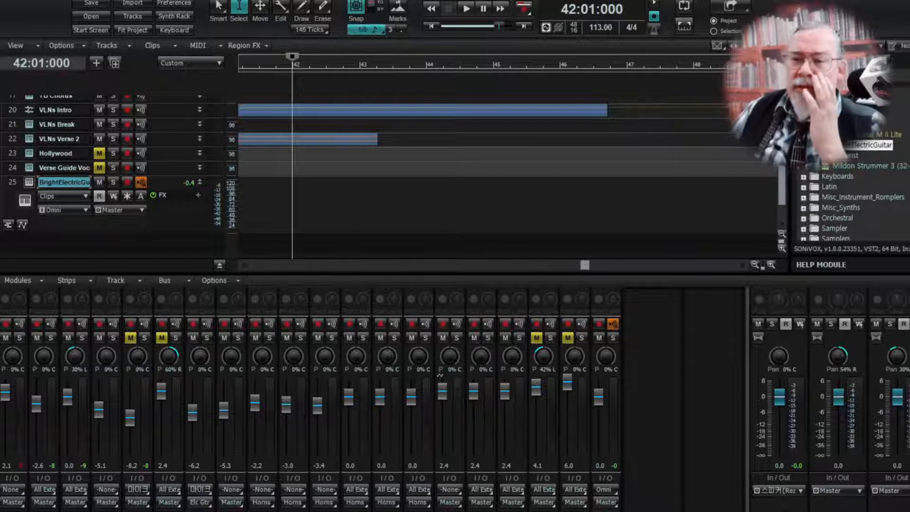
Arm the BrightElectricGuitar track and record a MIDI chord part from 42:01 to about measure 46
click(127, 182)
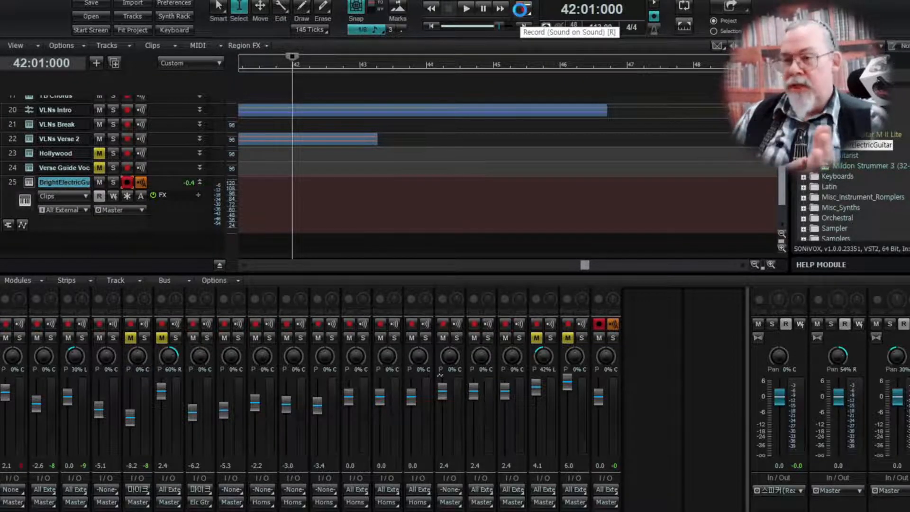
click(520, 8)
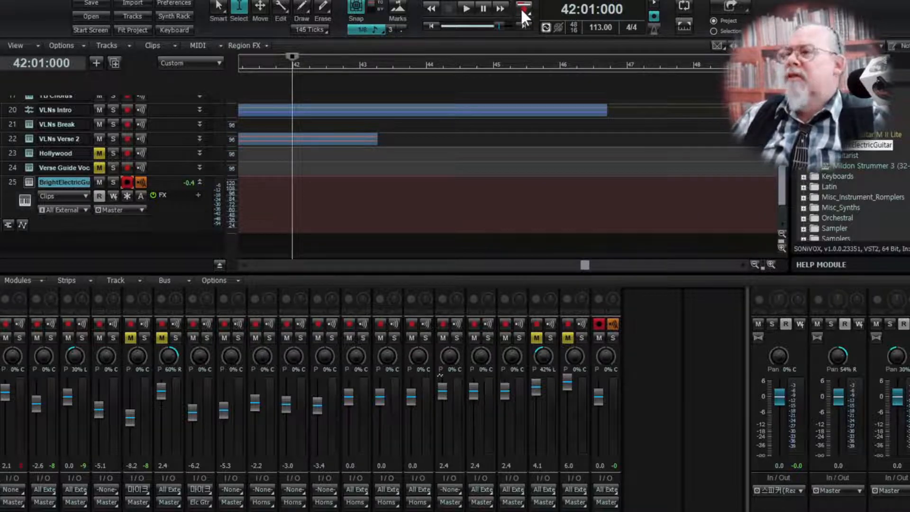
click(523, 9)
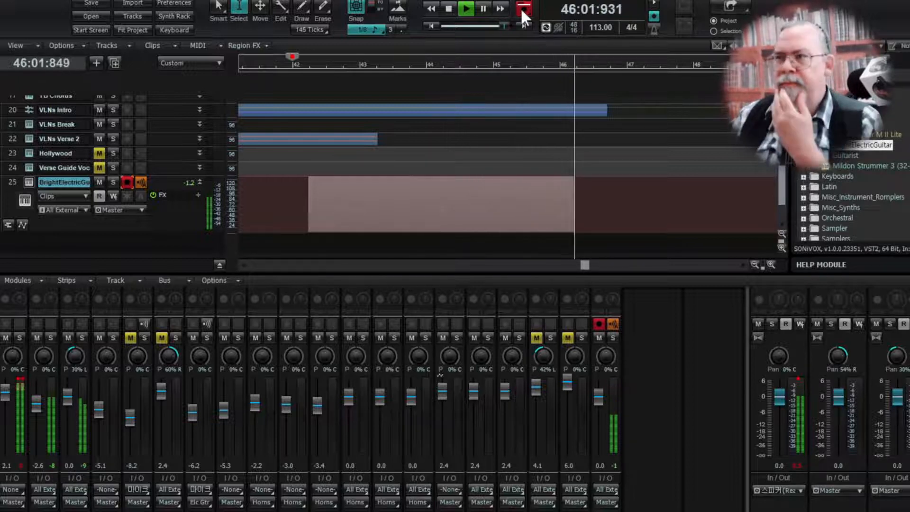
click(449, 9)
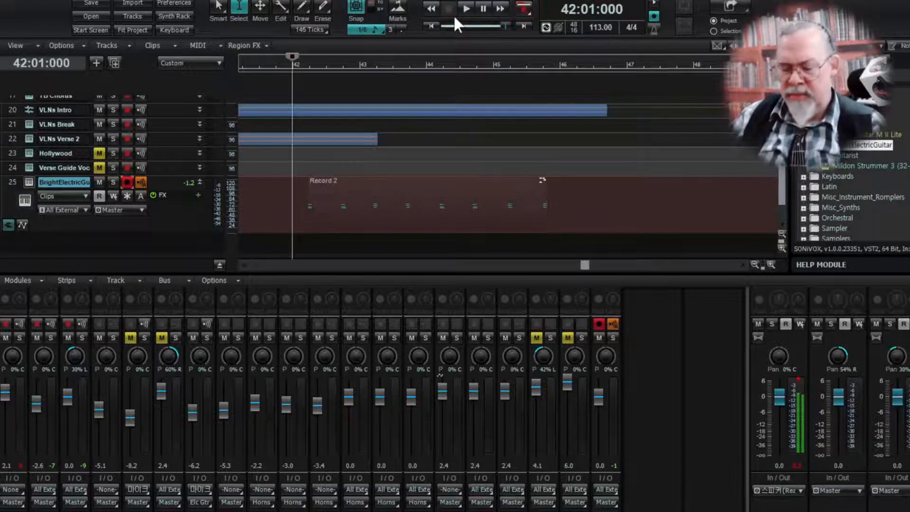
Show the recorded BrightElectricGuitar clip in staff notation and quantize its note start times to 1/4 at 100 percent strength
key(alt+5)
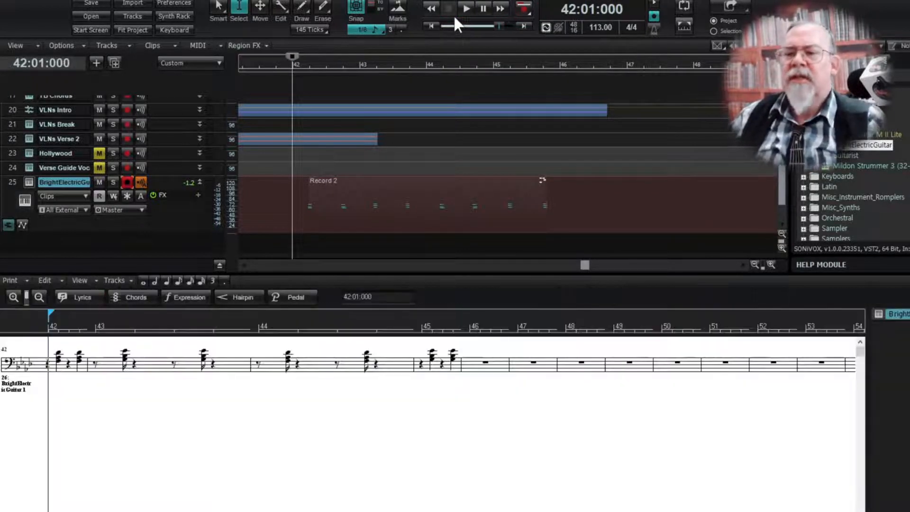
click(353, 199)
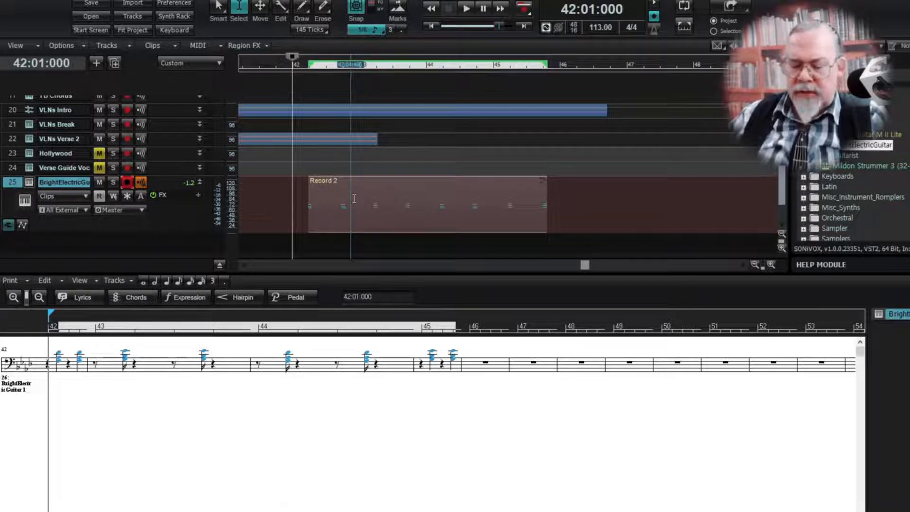
key(q)
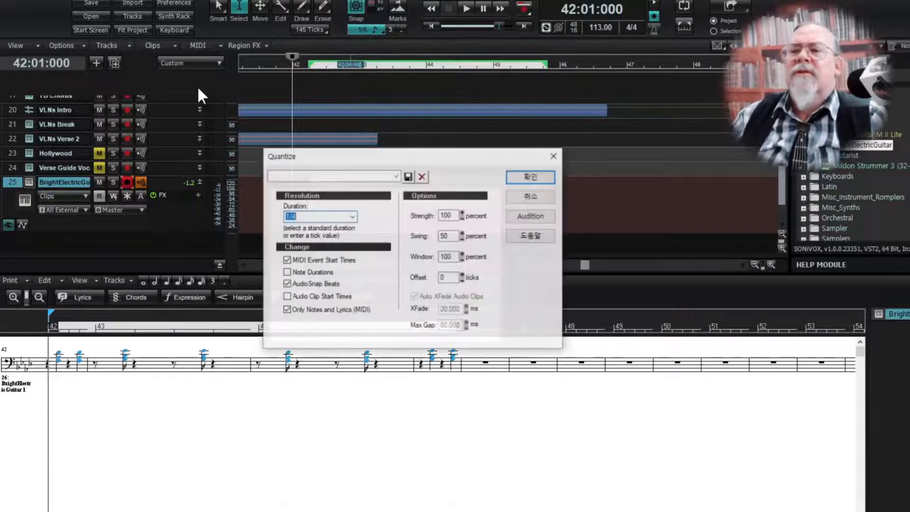
click(524, 180)
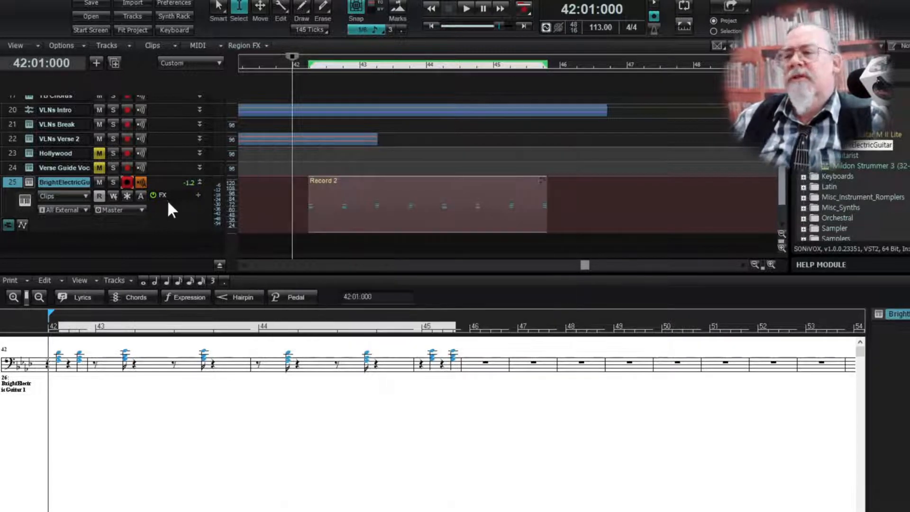
Play back the quantized guitar part from 42:01, and disarm and freeze the BrightElectricGuitar track
click(470, 7)
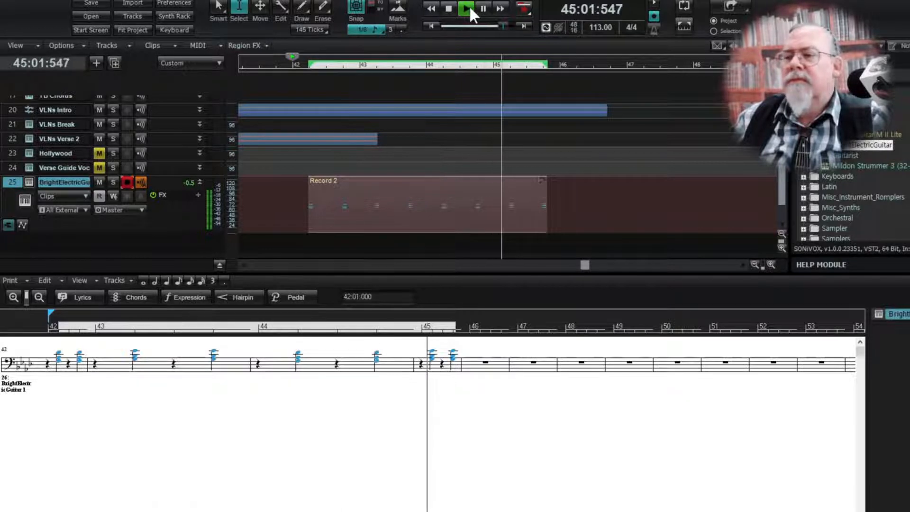
click(445, 9)
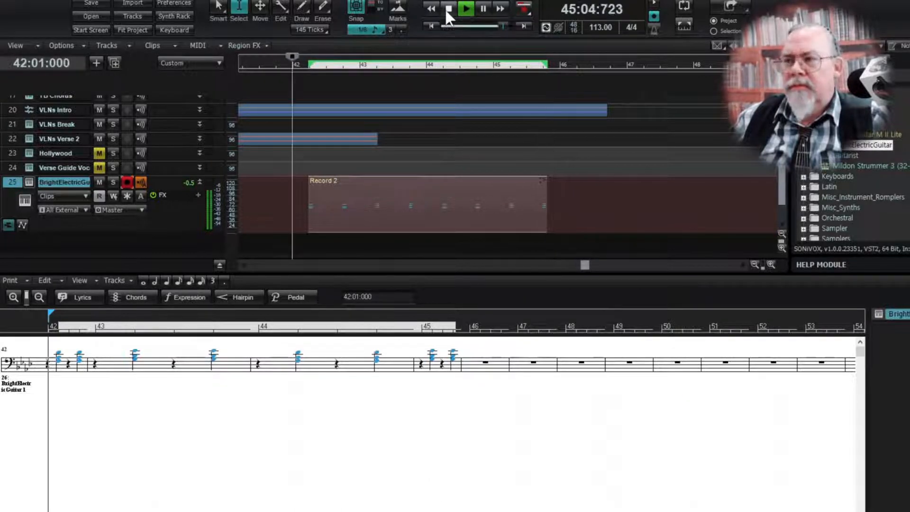
click(127, 182)
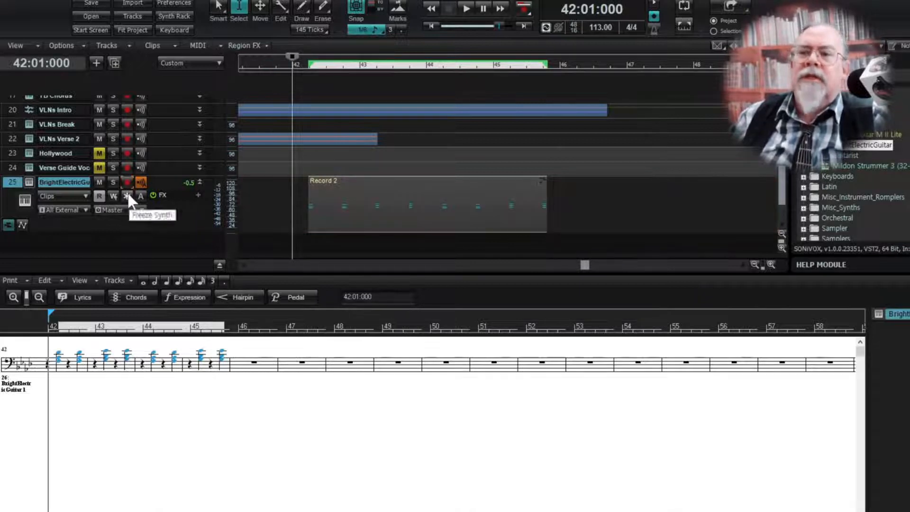
click(127, 194)
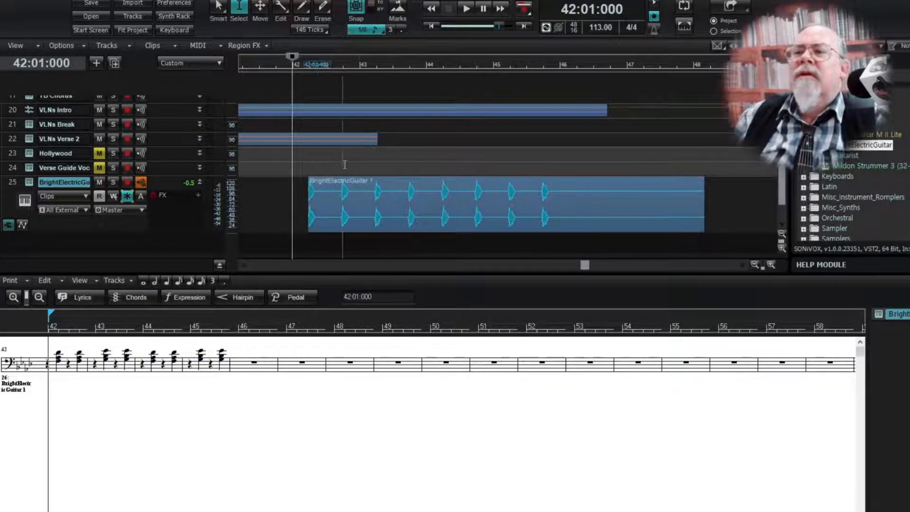
Create a VocAlign Project 5 region effect on the frozen BrightElectricGuitar clip and capture it as the guide
click(368, 201)
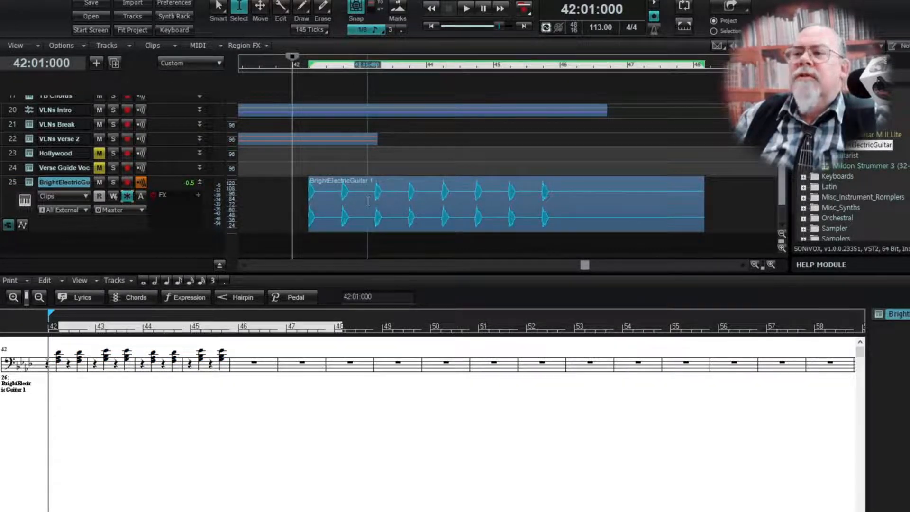
click(266, 45)
mouse_move(308, 87)
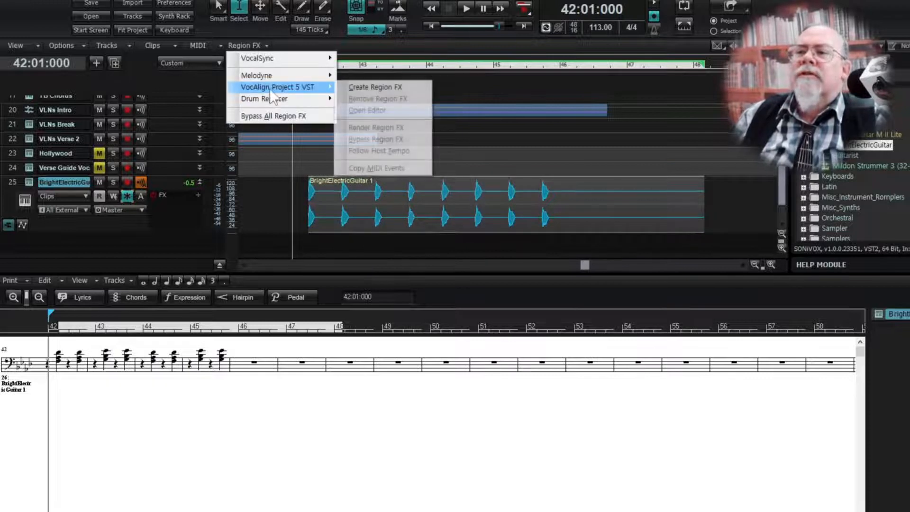
click(346, 88)
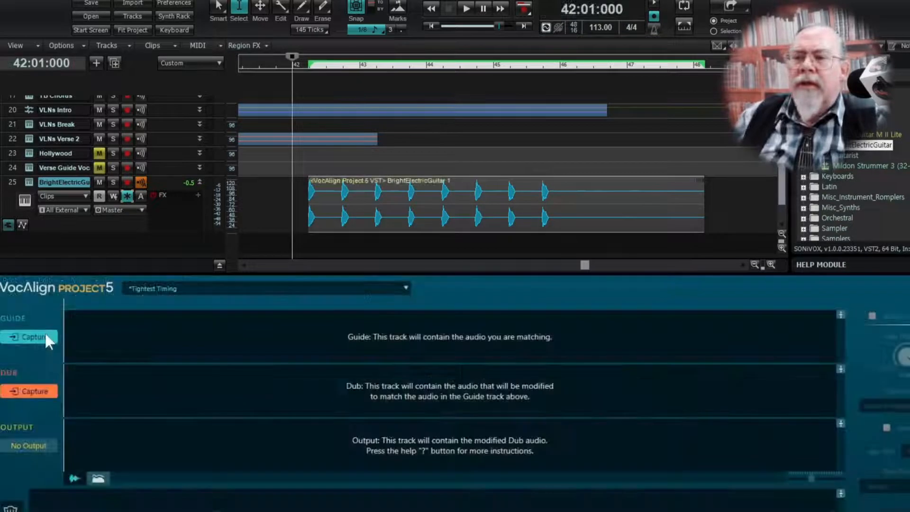
click(33, 335)
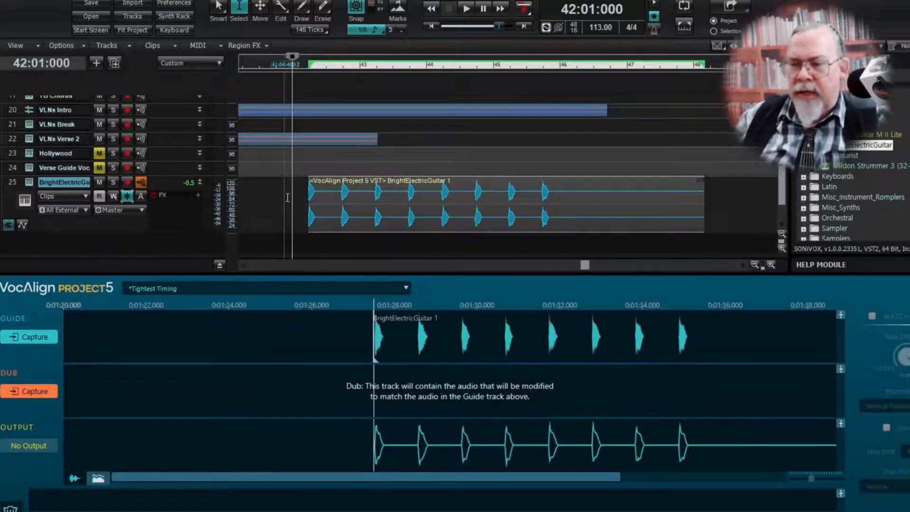
Unmute the Gtr comping track and create a VocAlign Project 5 region effect on its Record 23 clip as the dub
scroll(287, 197, up, 5)
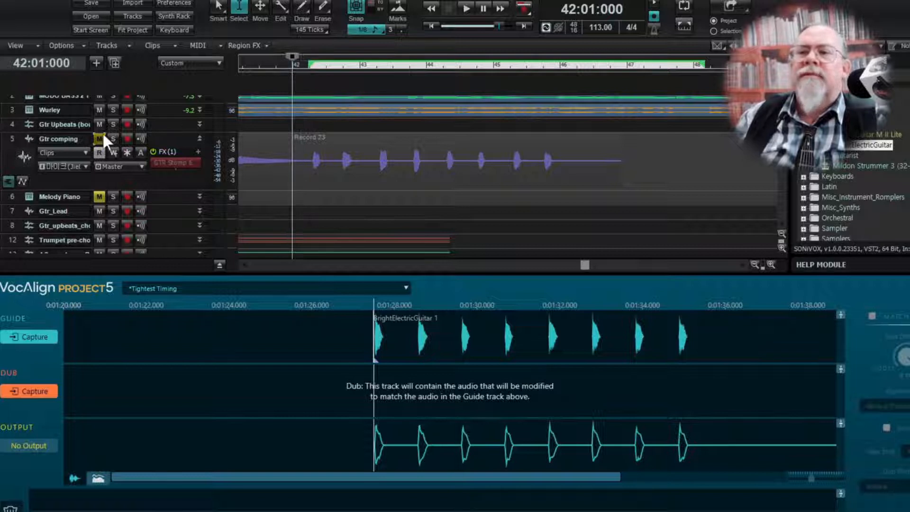
click(102, 135)
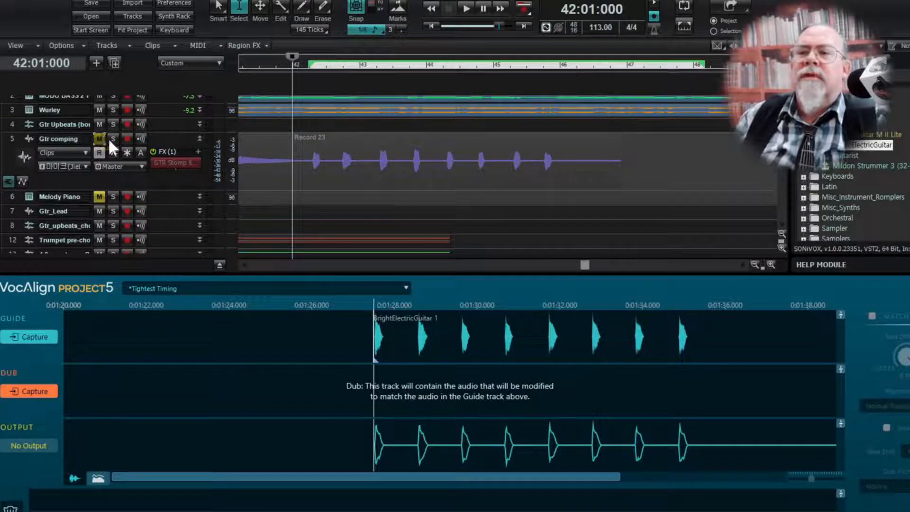
click(321, 156)
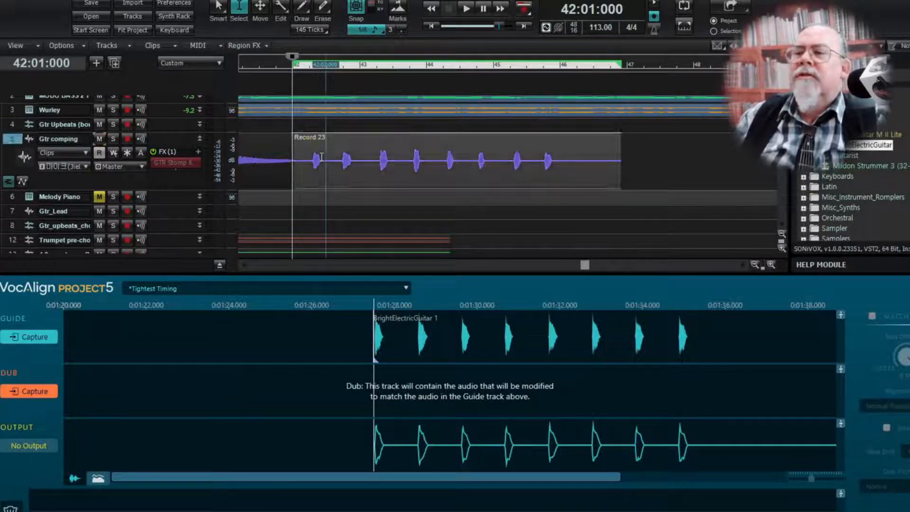
click(265, 44)
mouse_move(269, 88)
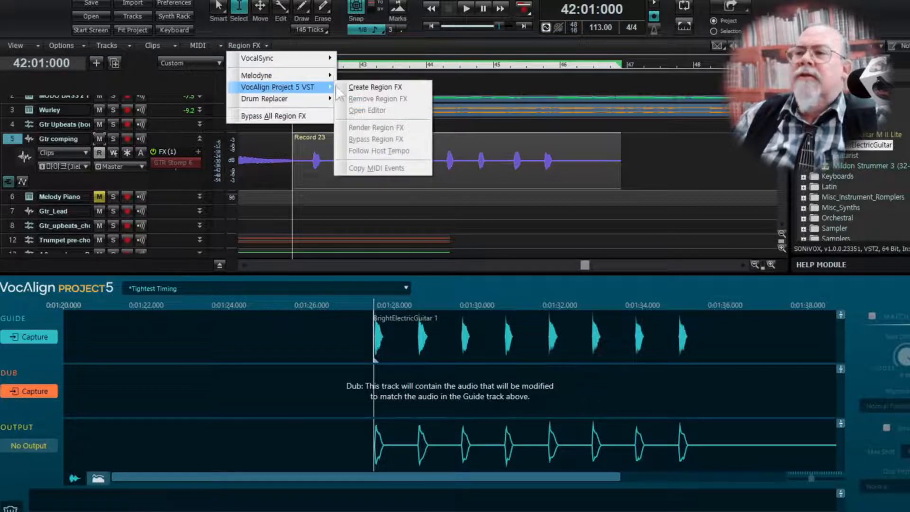
click(356, 85)
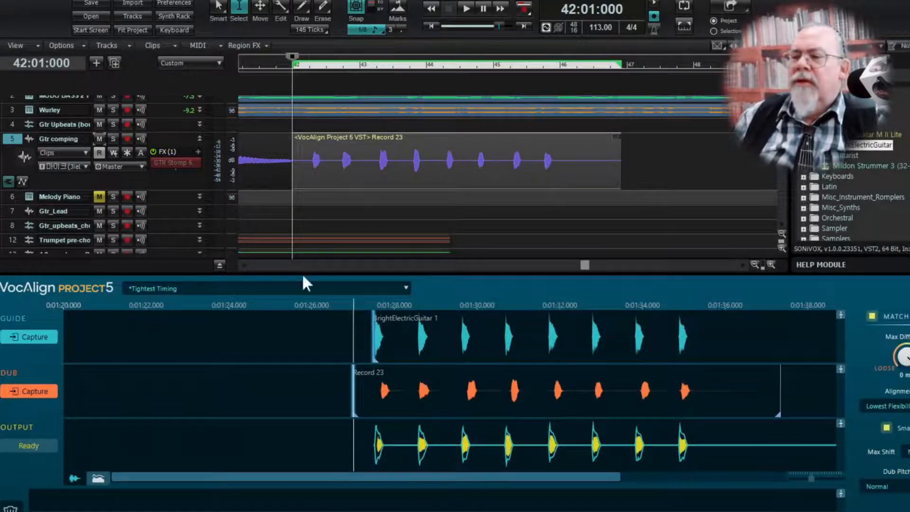
Mute the frozen BrightElectricGuitar guide track
scroll(283, 165, down, 5)
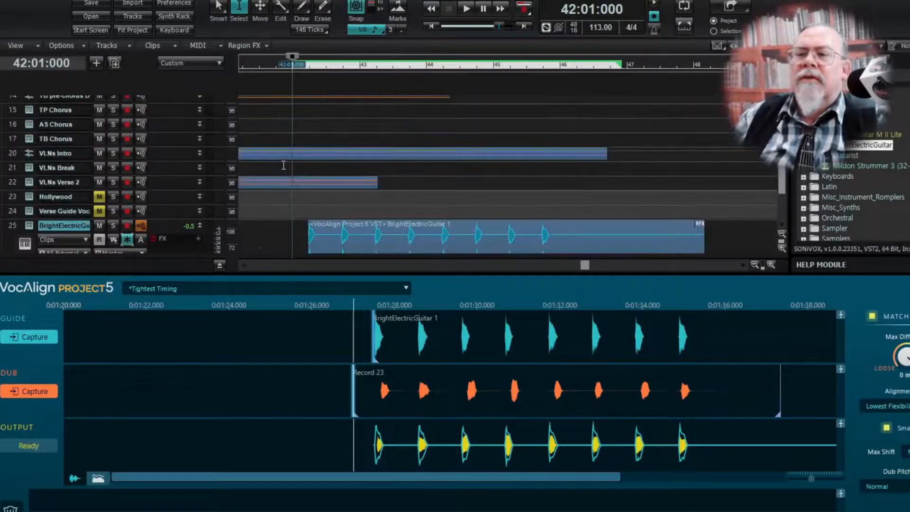
scroll(284, 165, down, 3)
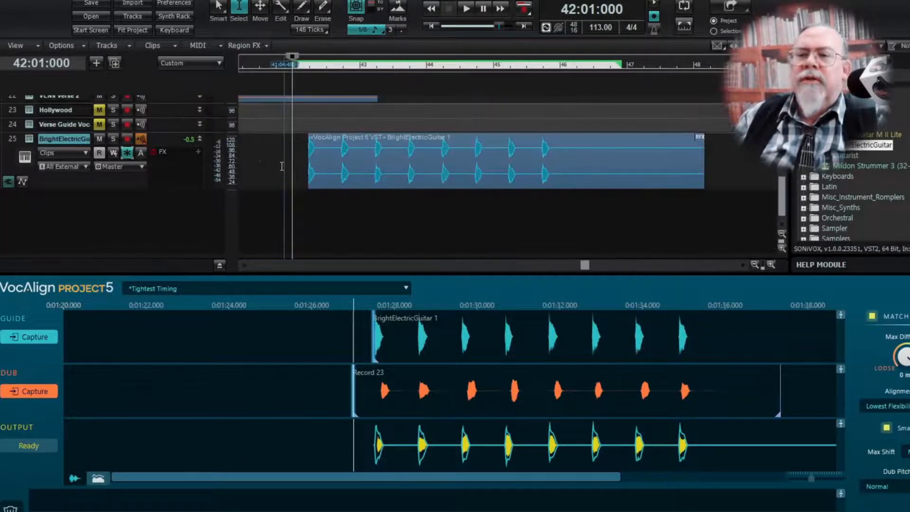
click(100, 138)
Enable the GTR Stomp effect on the Gtr comping track and play back the aligned part from 42:01 to about measure 46
scroll(361, 158, up, 3)
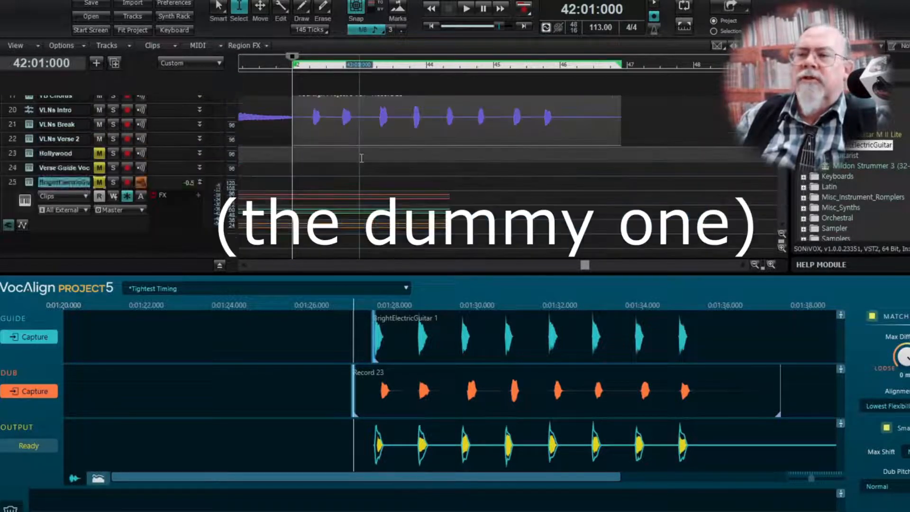
scroll(361, 158, up, 5)
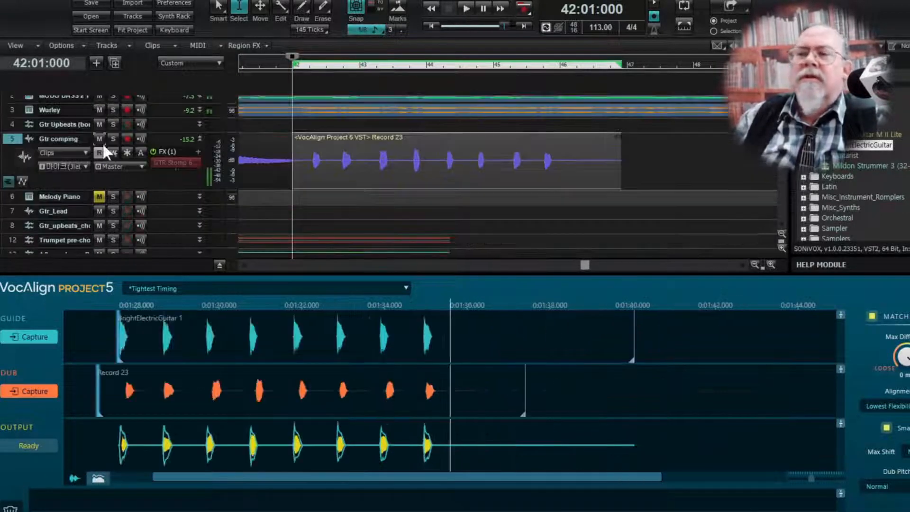
click(154, 161)
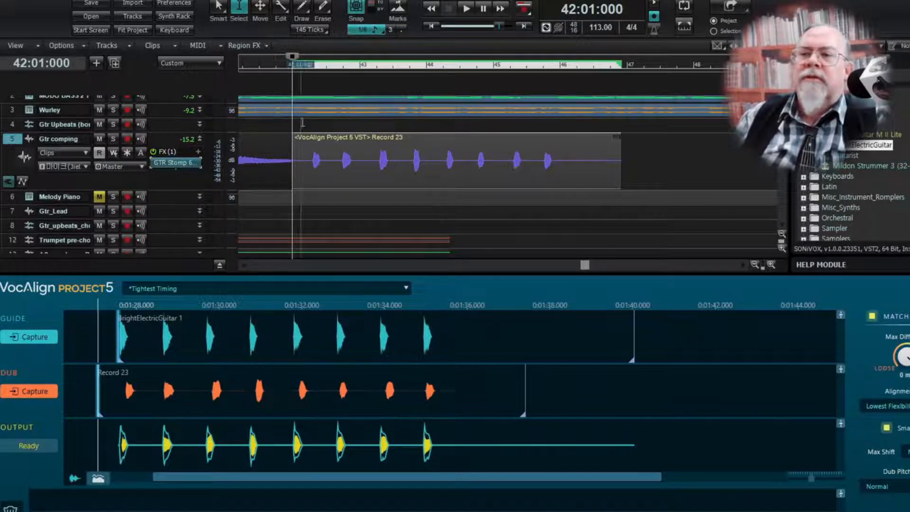
click(465, 9)
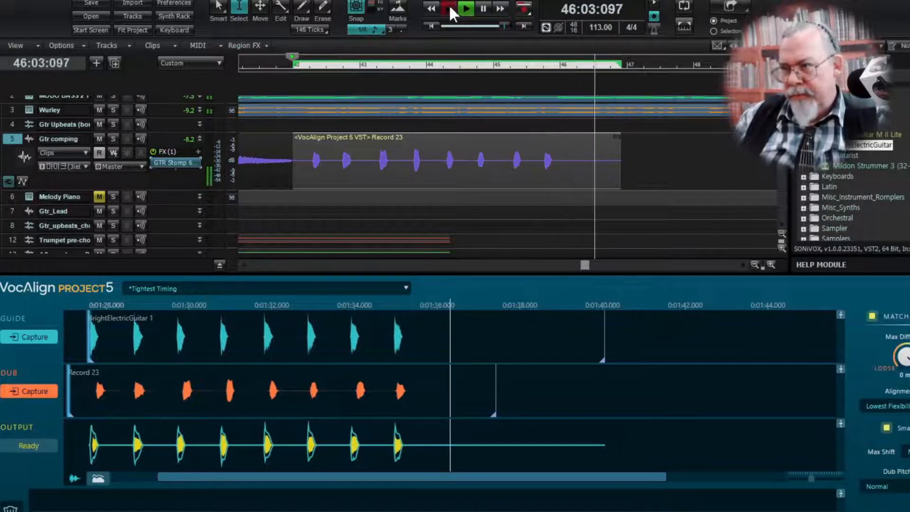
click(448, 8)
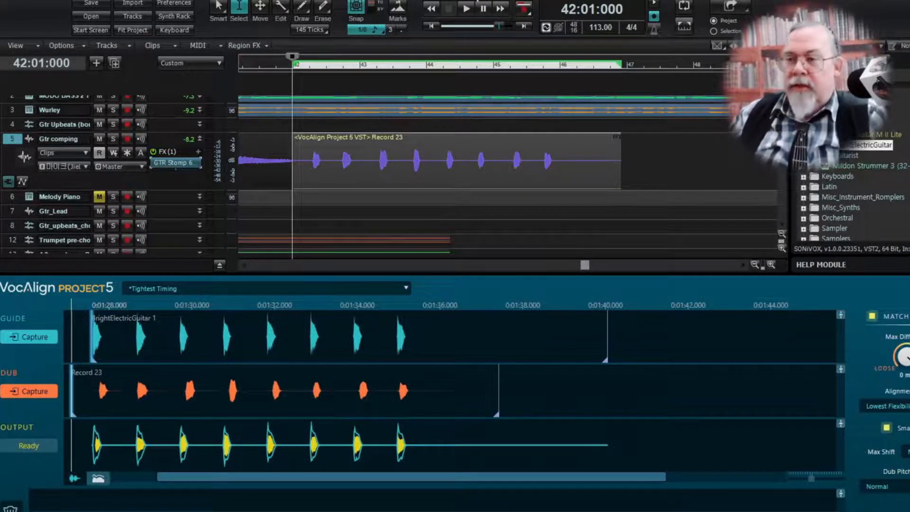
Put away the VocAlign editor to bring back the mixer console, and select the whole Gtr comping track
scroll(305, 175, down, 6)
scroll(305, 175, down, 1)
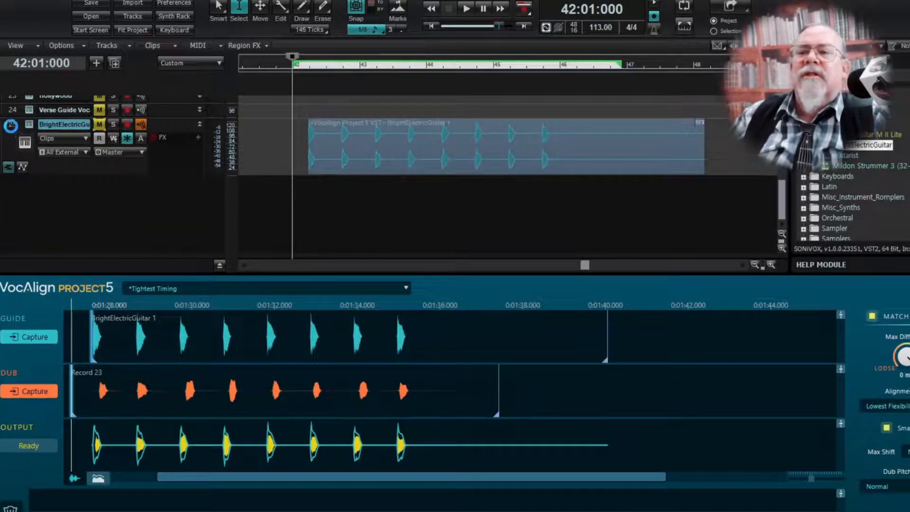
right_click(11, 124)
click(66, 284)
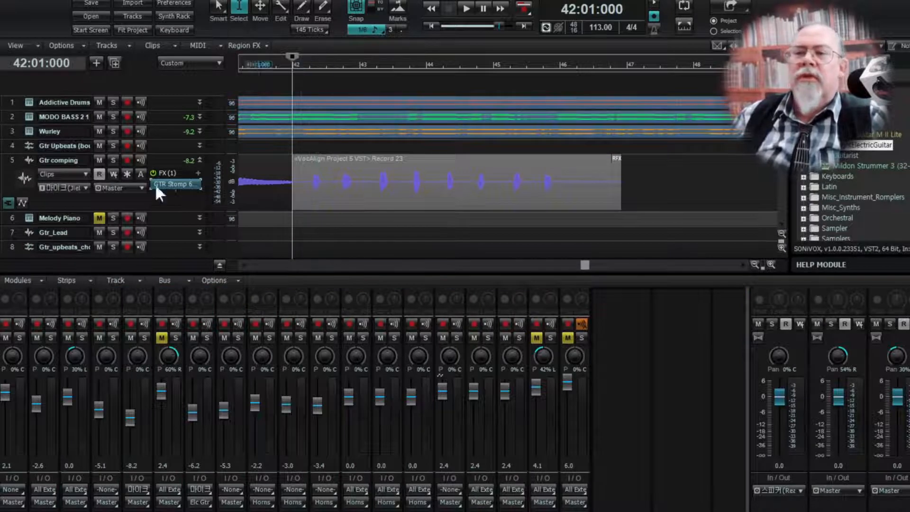
click(9, 159)
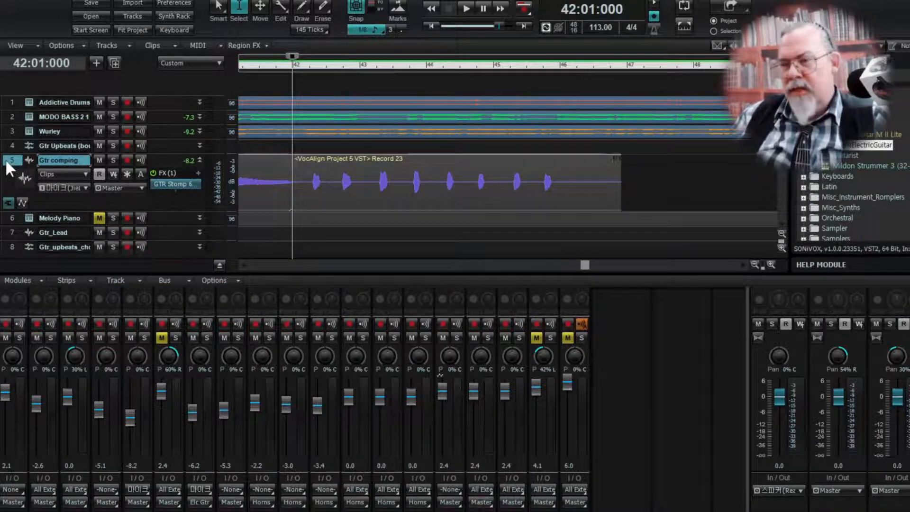